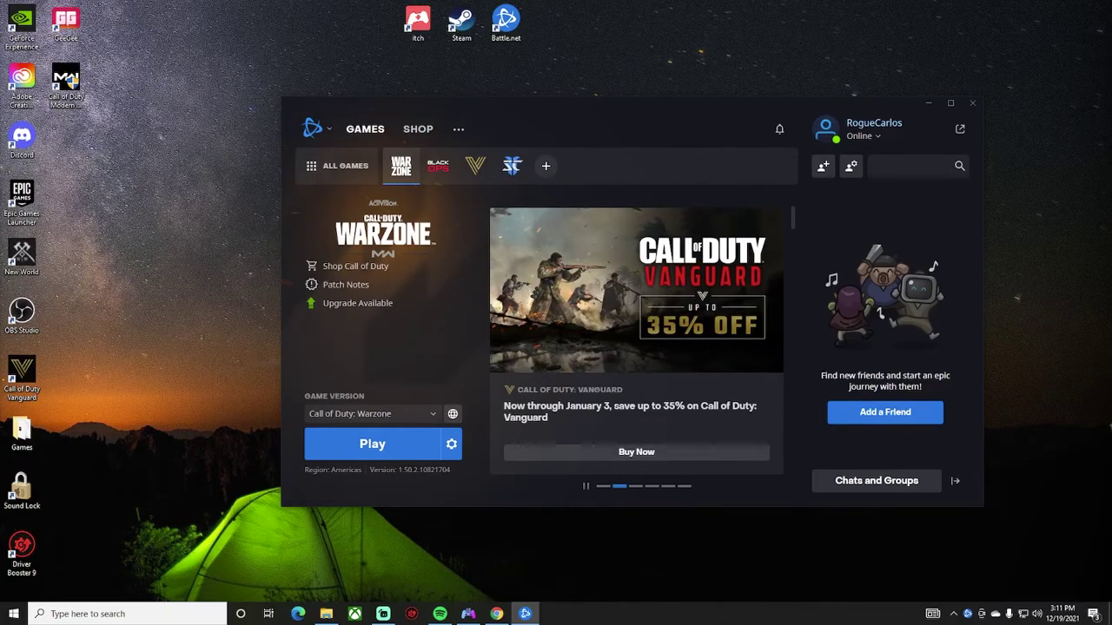
Show Warzone's install location in File Explorer and look through the files in its Call of Duty Modern Warfare folder.
{"action": "left_click", "coordinate": [451, 444]}
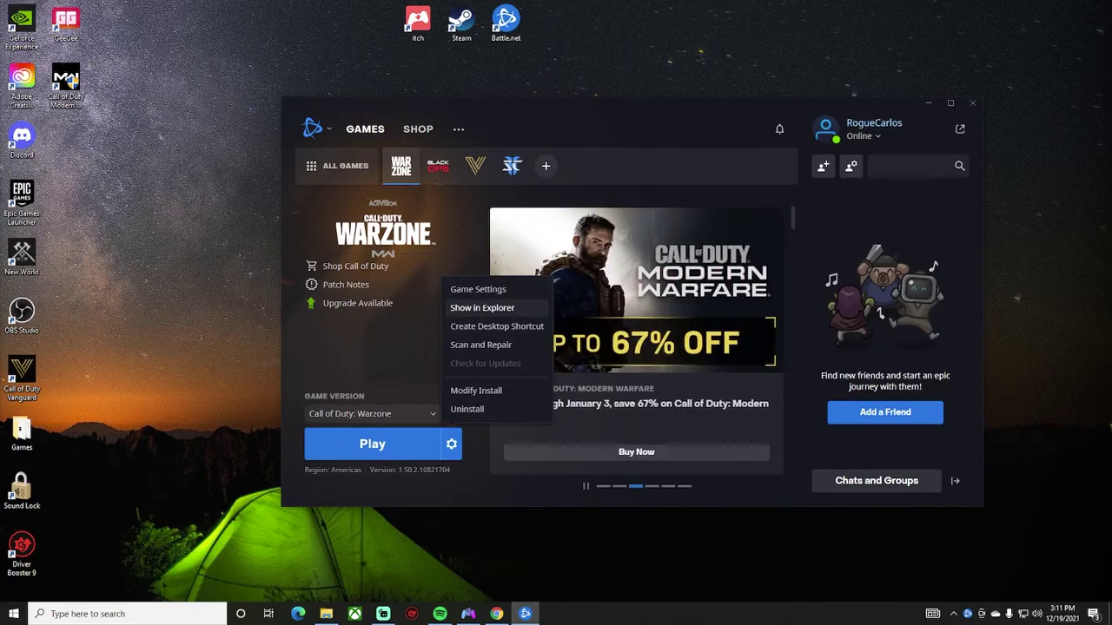
{"action": "left_click", "coordinate": [482, 308]}
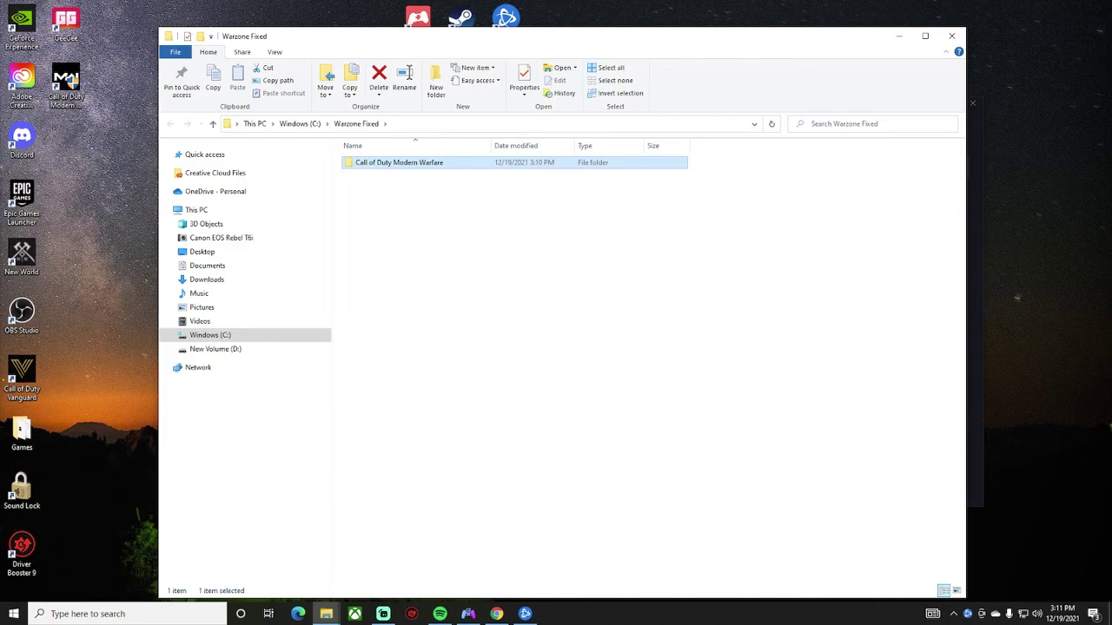
{"action": "double_click", "coordinate": [415, 163]}
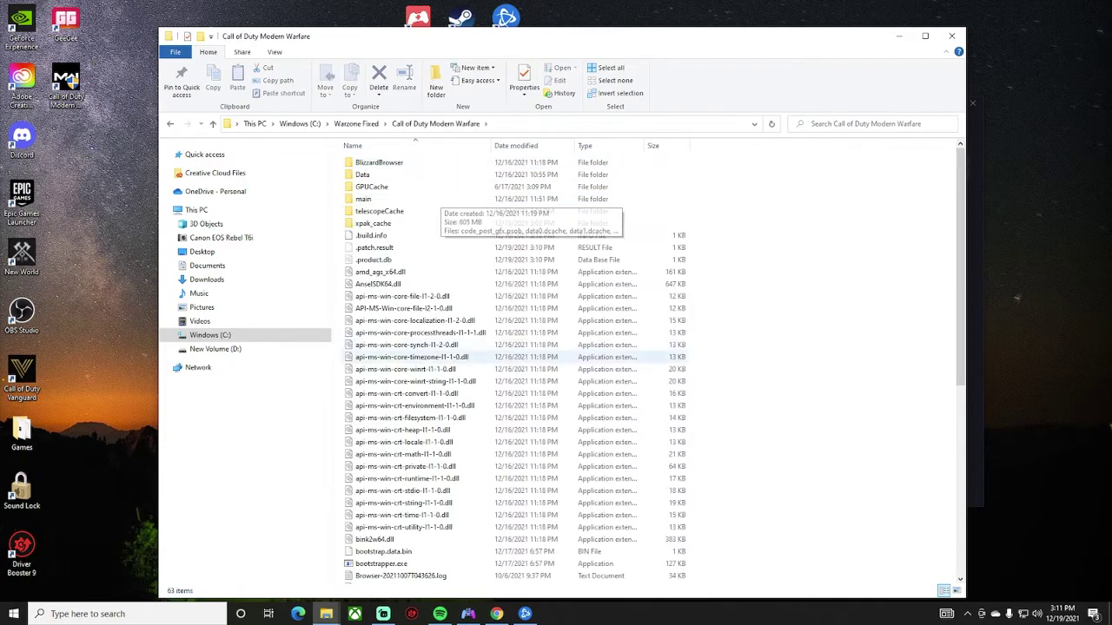
{"action": "scroll", "coordinate": [434, 198], "scroll_direction": "down", "scroll_amount": 9}
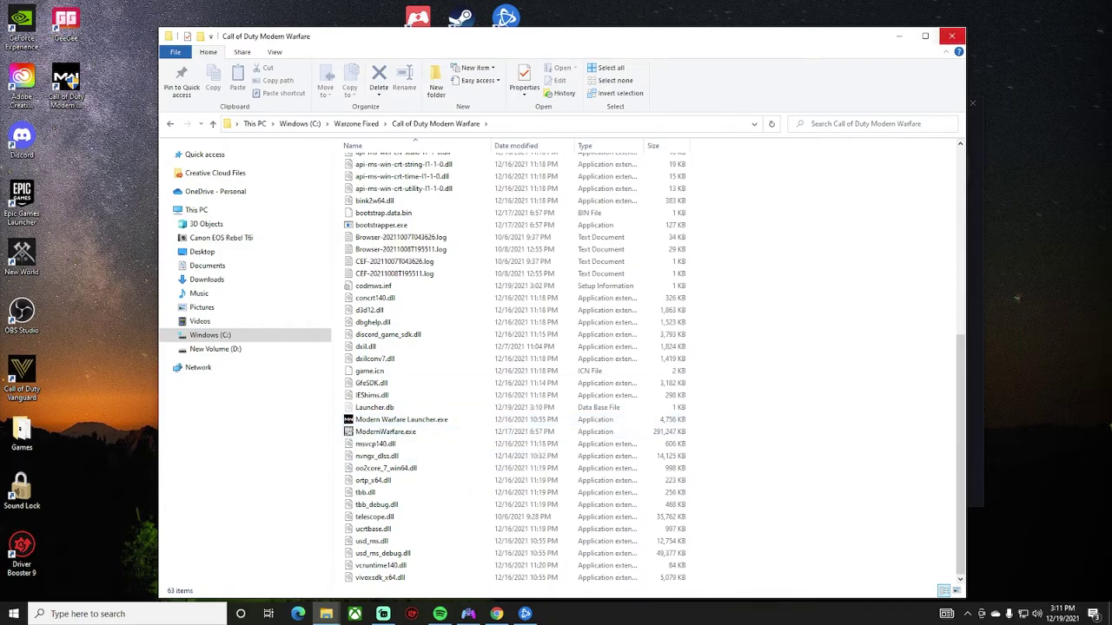
{"action": "left_click", "coordinate": [900, 36]}
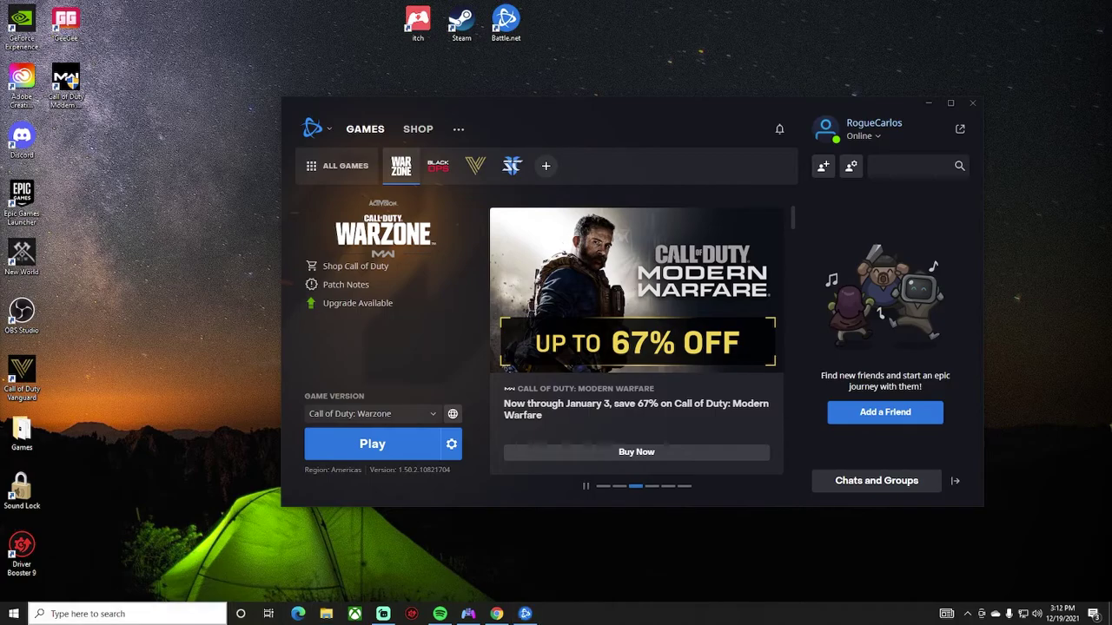
Open the Windows (C:) drive through This PC and create a new folder named Warzone in its root.
{"action": "left_click", "coordinate": [130, 613]}
{"action": "type", "text": "THis pc"}
{"action": "key", "text": "Return"}
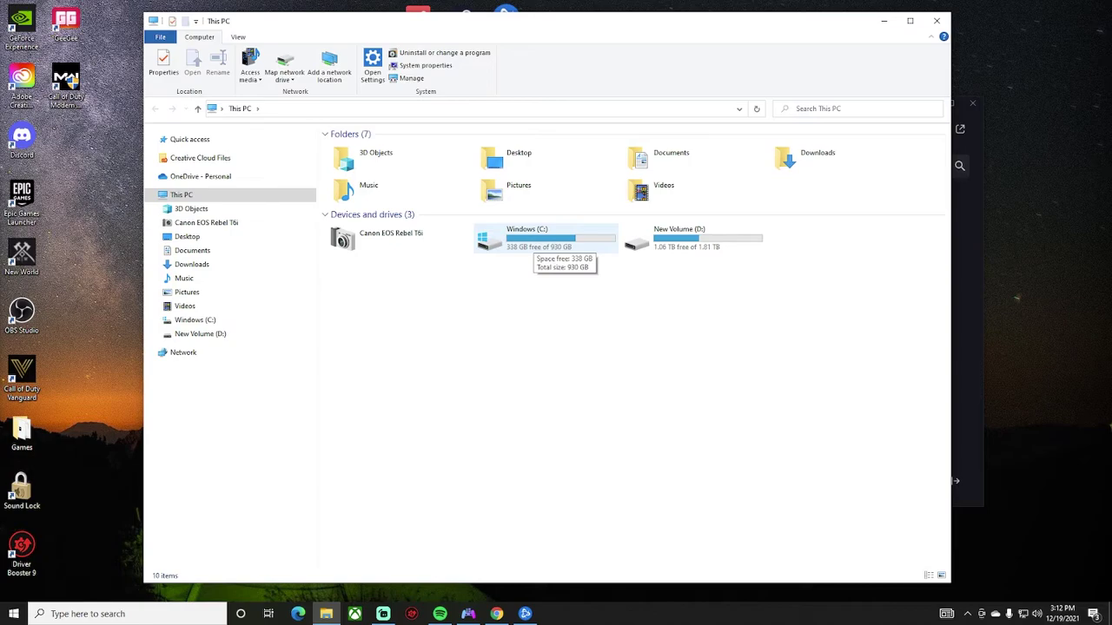
{"action": "double_click", "coordinate": [532, 245]}
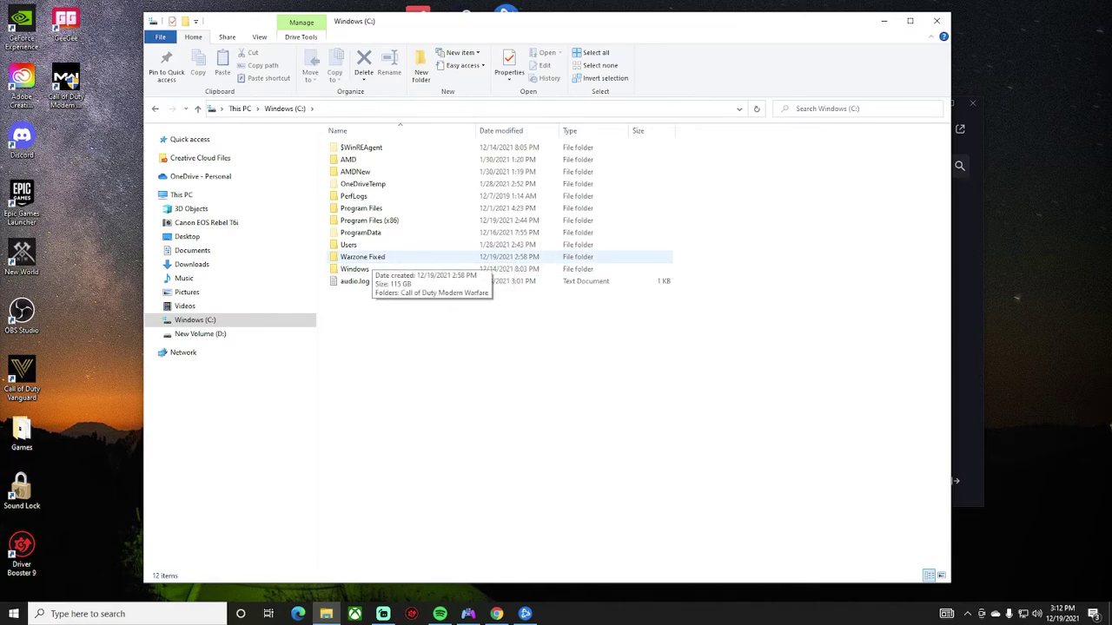
{"action": "right_click", "coordinate": [373, 314]}
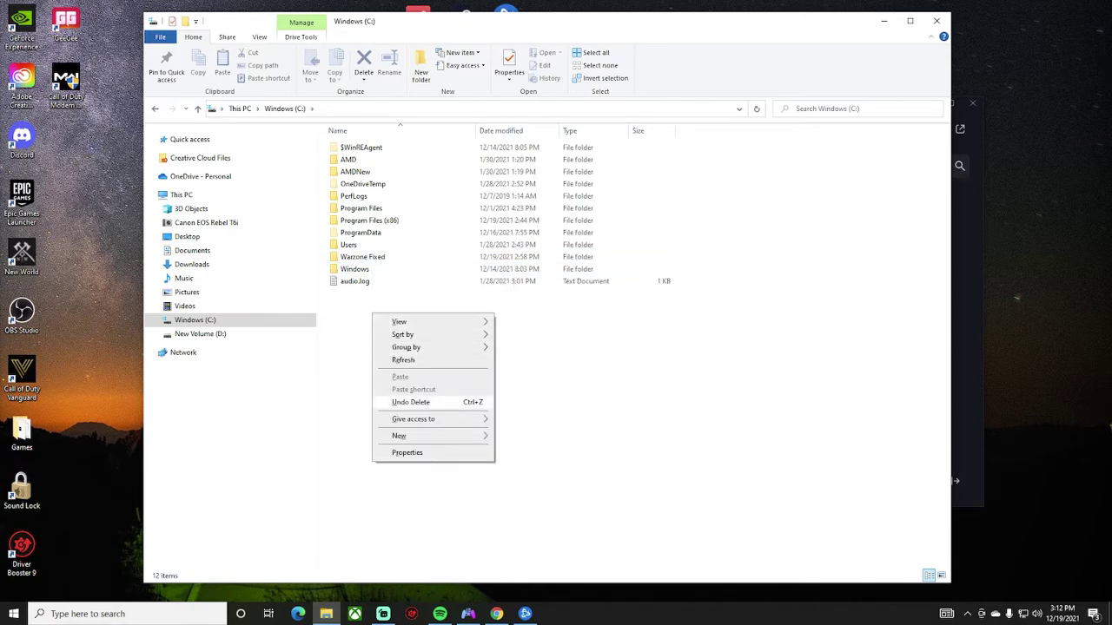
{"action": "mouse_move", "coordinate": [435, 435]}
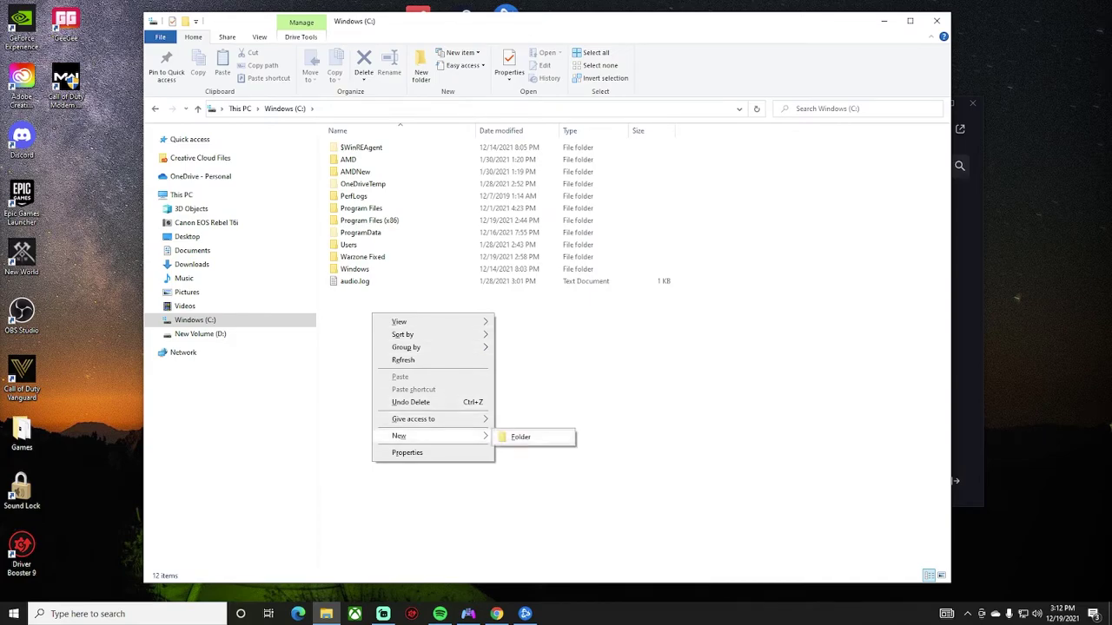
{"action": "left_click", "coordinate": [521, 436]}
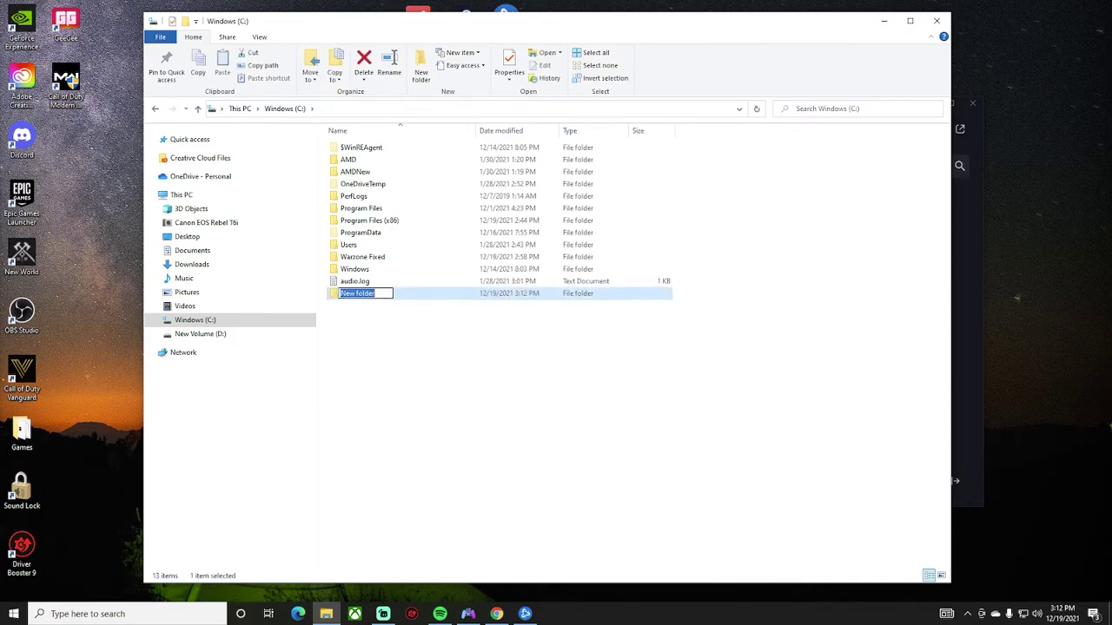
{"action": "type", "text": "Warzone"}
{"action": "left_click", "coordinate": [521, 339]}
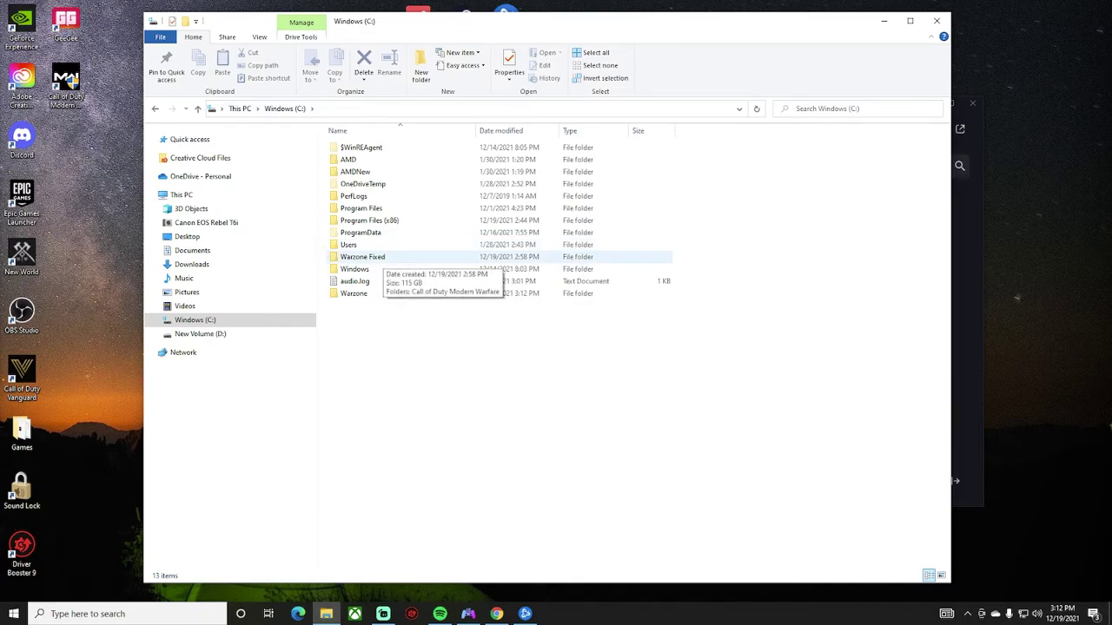
Move the Call of Duty Modern Warfare folder from Warzone Fixed into the new Warzone folder on the C: drive.
{"action": "double_click", "coordinate": [373, 258]}
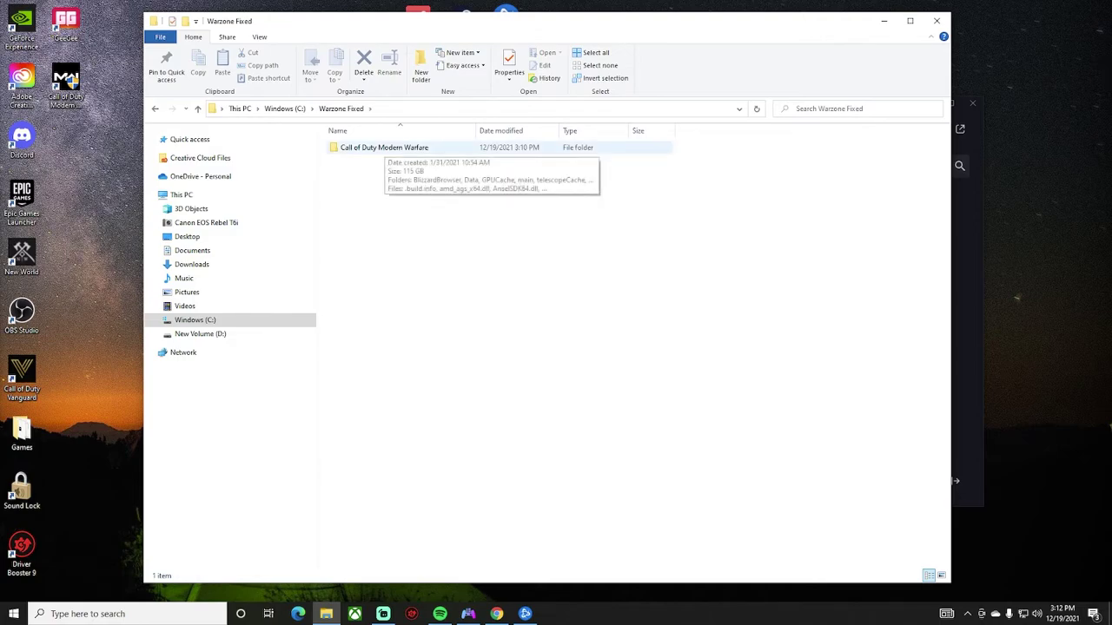
{"action": "right_click", "coordinate": [385, 149]}
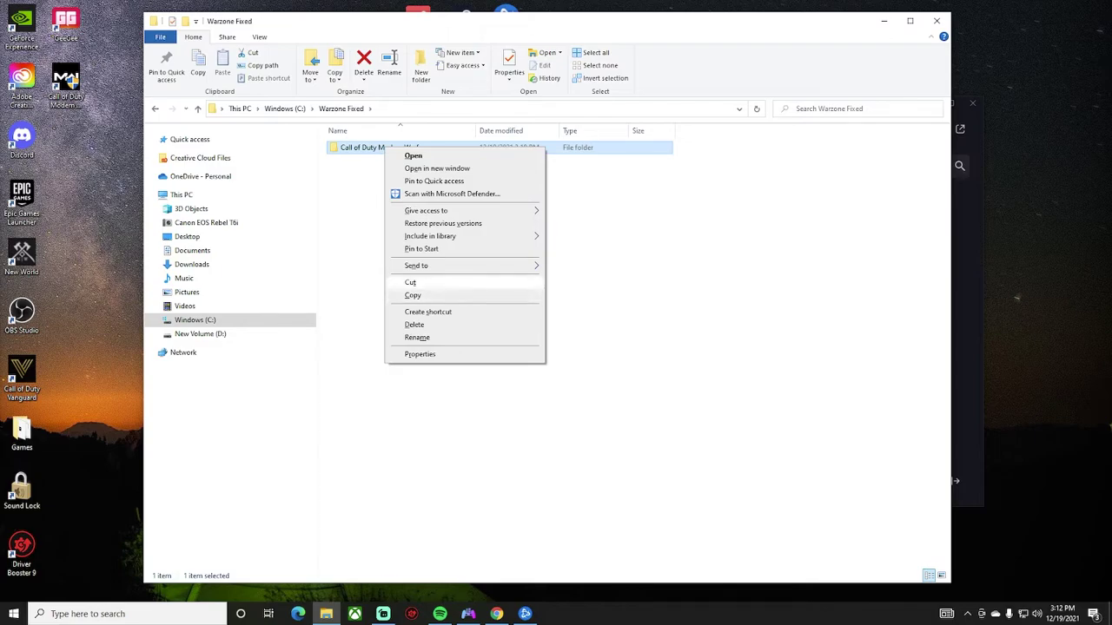
{"action": "left_click", "coordinate": [410, 282]}
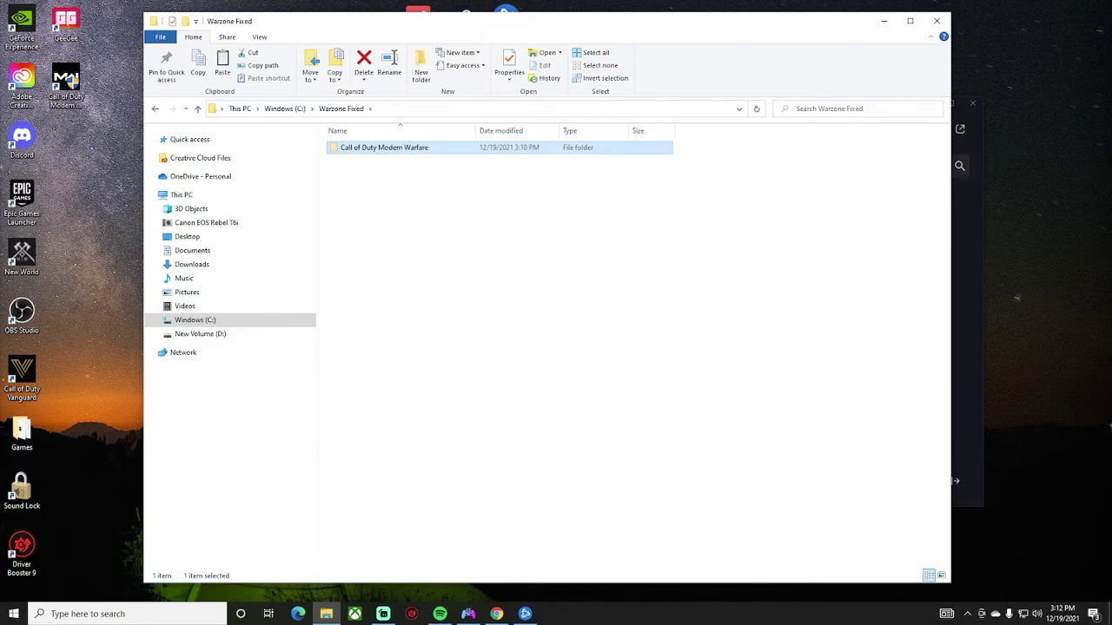
{"action": "key", "text": "alt+Up"}
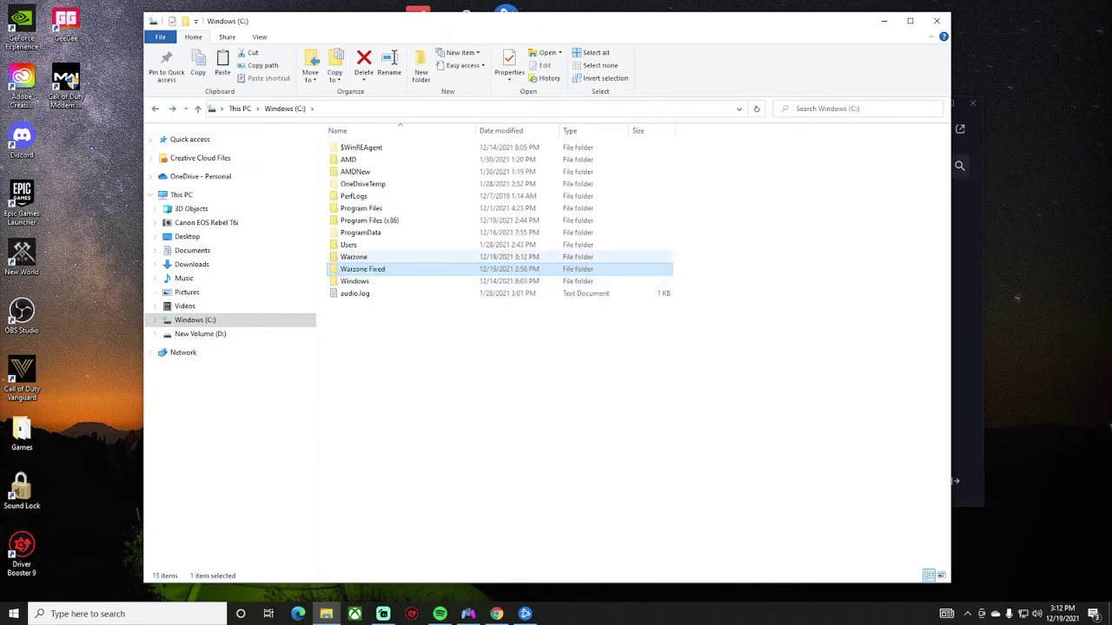
{"action": "key", "text": "Up"}
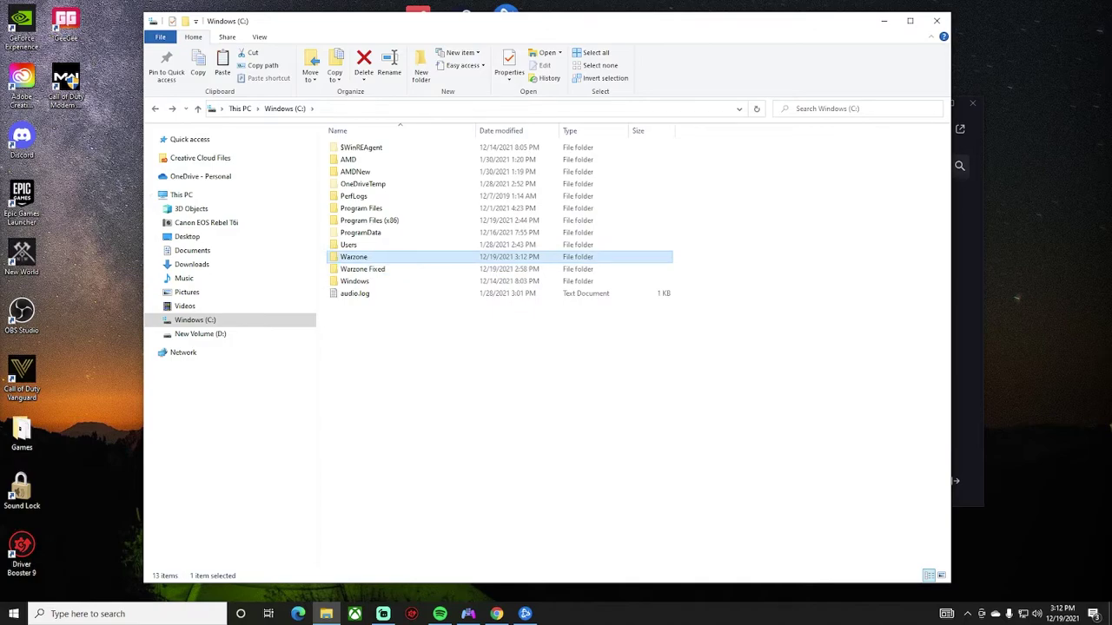
{"action": "key", "text": "Return"}
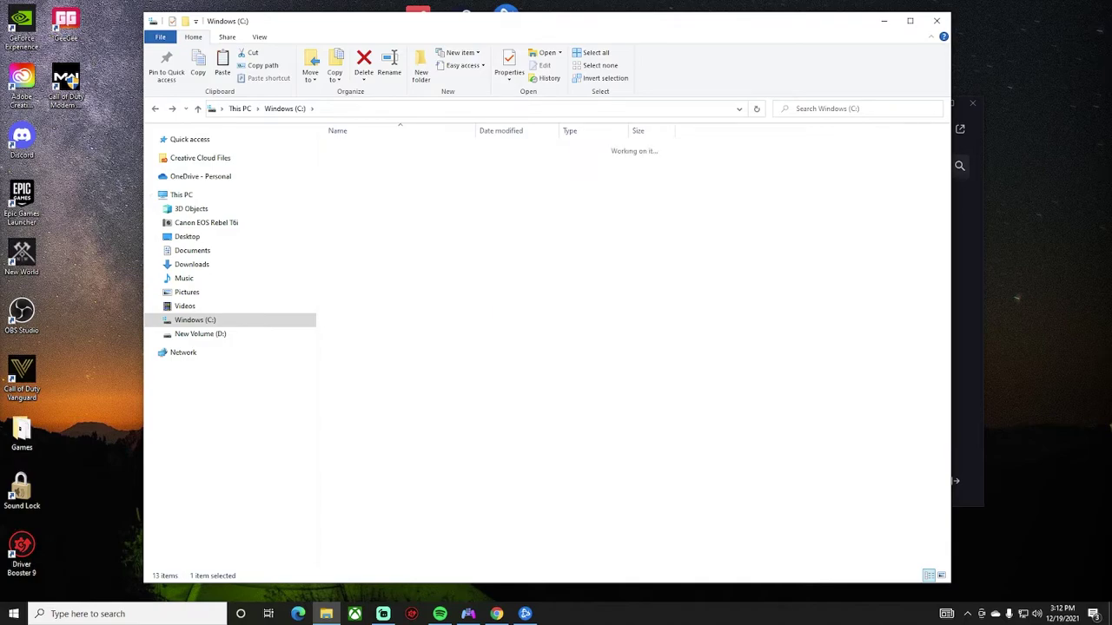
{"action": "right_click", "coordinate": [385, 156]}
{"action": "key", "text": "p"}
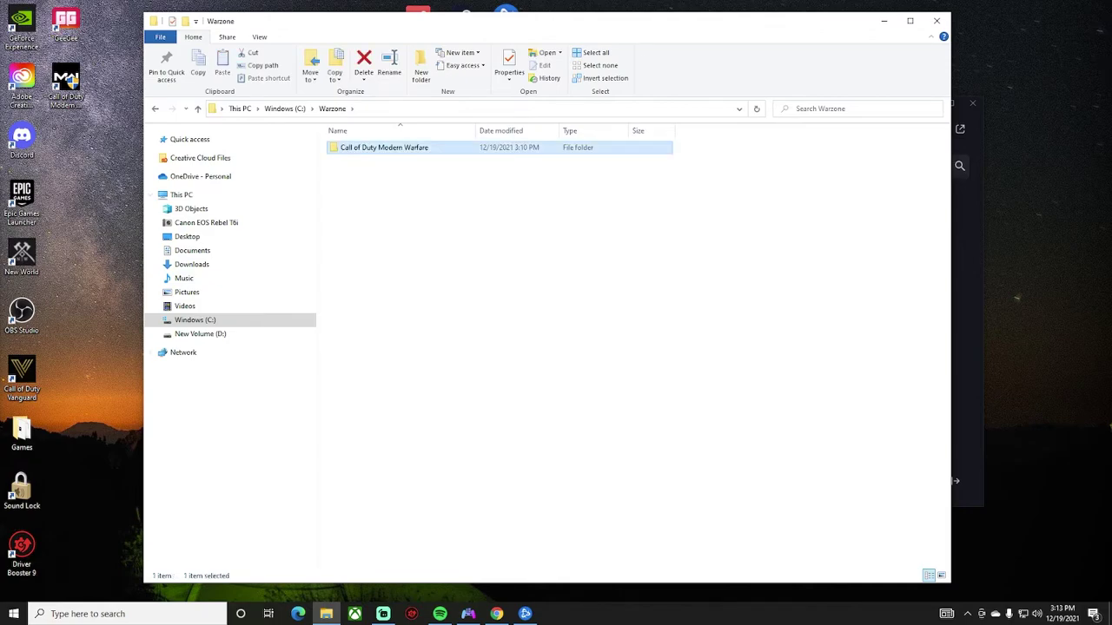
Check the Warzone Fixed folder's contents, delete that folder from the C: drive, and minimize File Explorer.
{"action": "key", "text": "alt+Up"}
{"action": "key", "text": "Down"}
{"action": "key", "text": "Return"}
{"action": "key", "text": "alt+Up"}
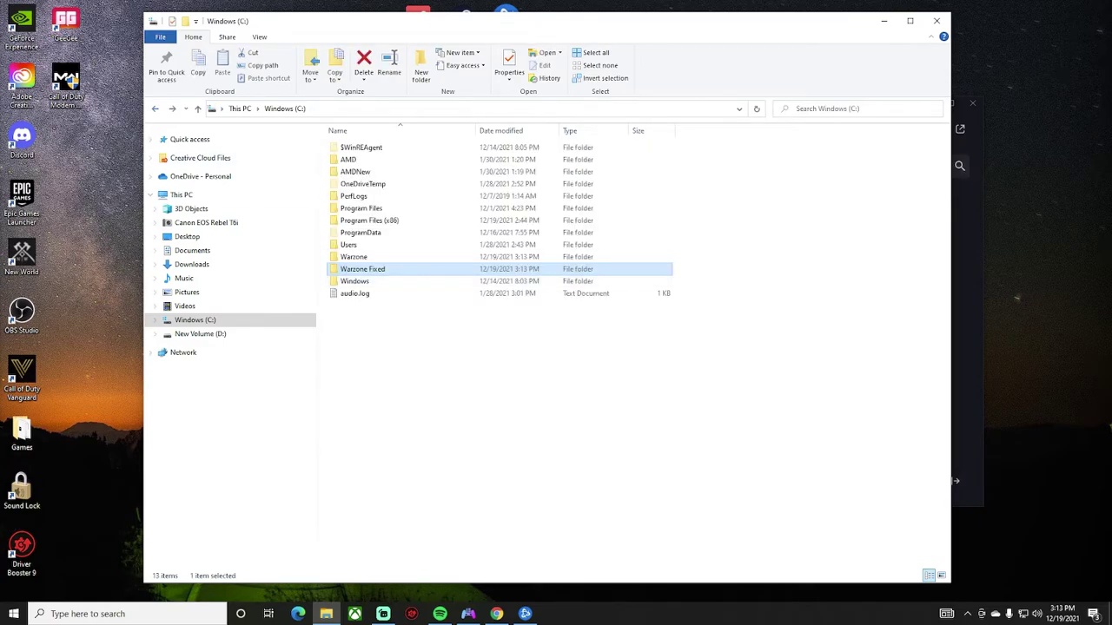
{"action": "right_click", "coordinate": [376, 269]}
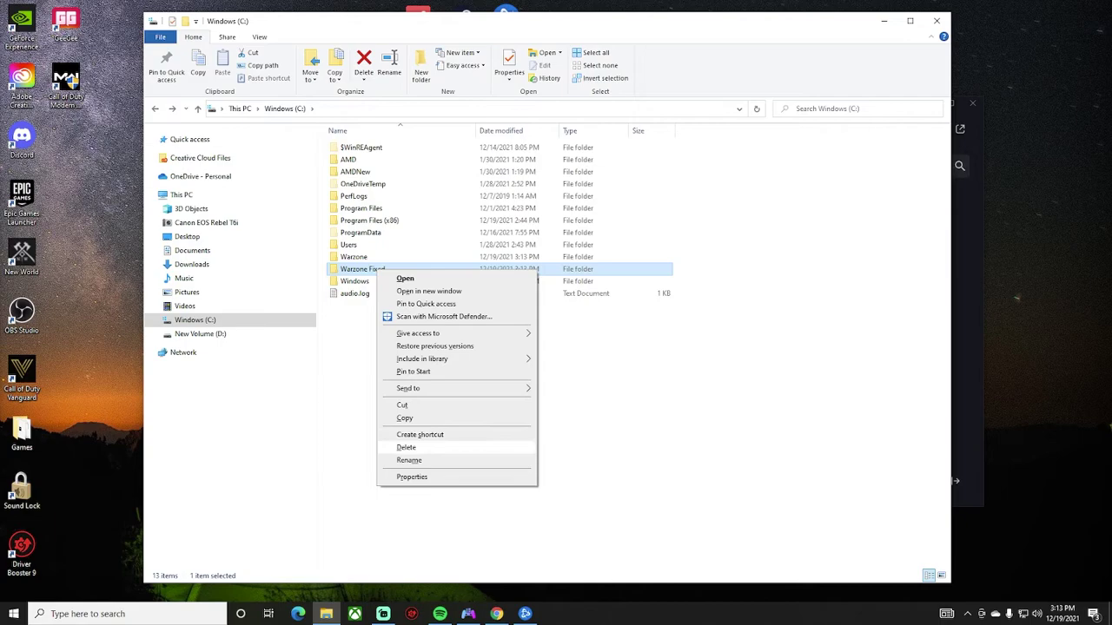
{"action": "left_click", "coordinate": [406, 447]}
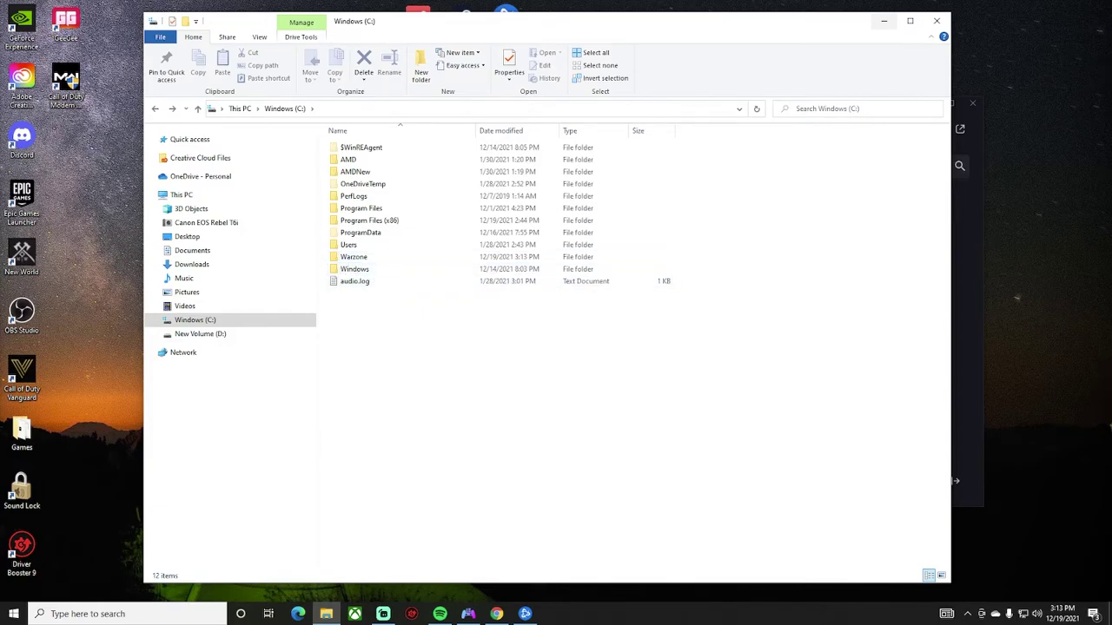
{"action": "left_click", "coordinate": [883, 21]}
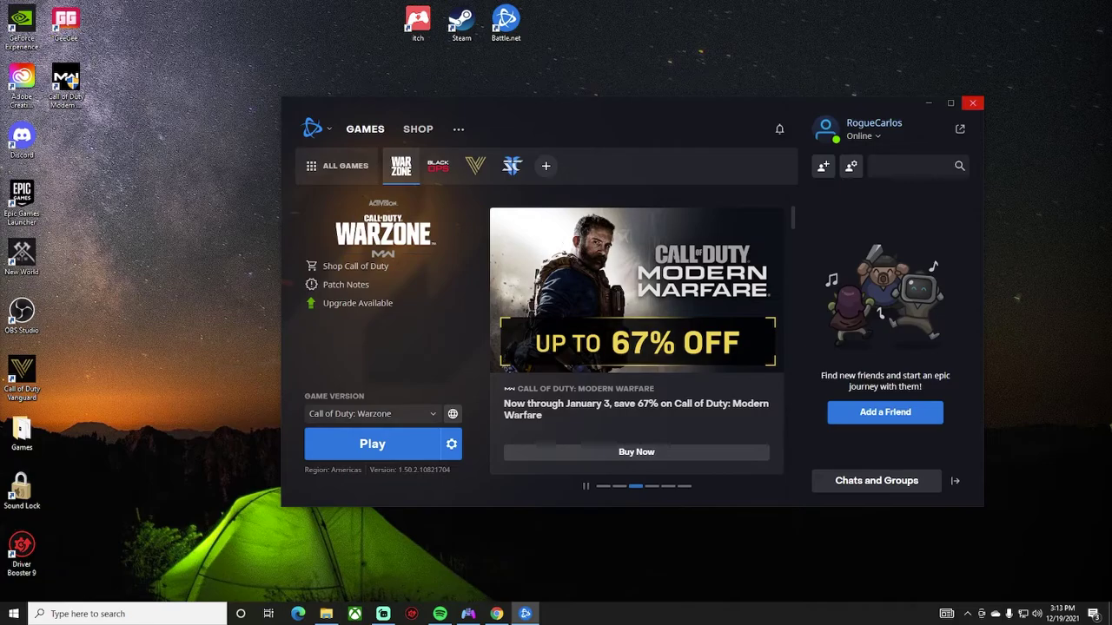
Restart Battle.net and locate the already installed Warzone by selecting the Call of Duty Modern Warfare folder in C:\Warzone.
{"action": "left_click", "coordinate": [972, 102]}
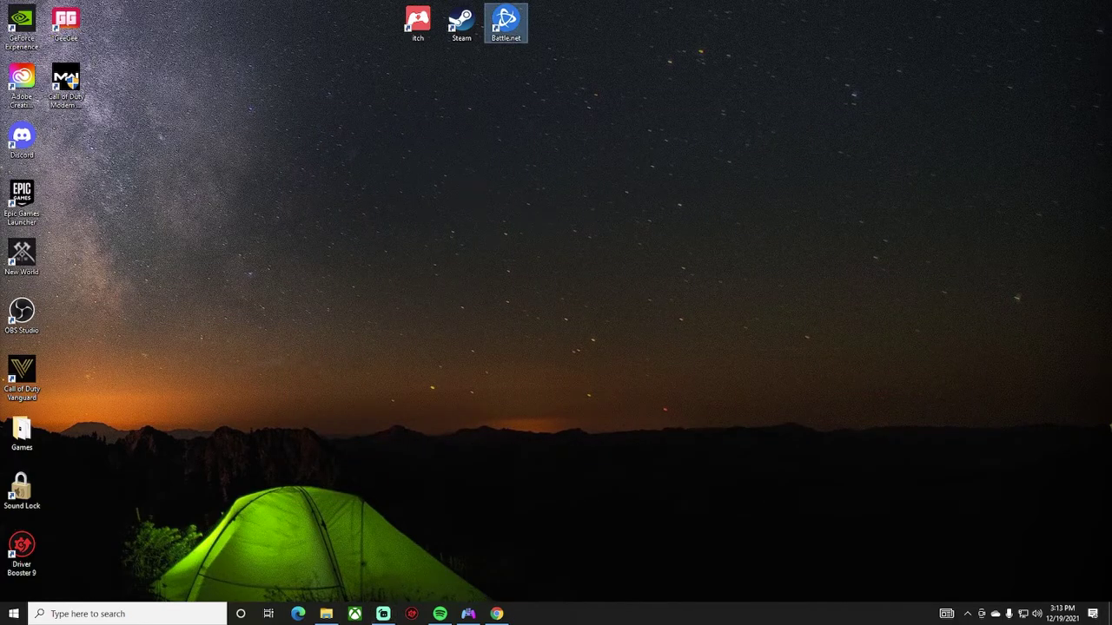
{"action": "double_click", "coordinate": [506, 22]}
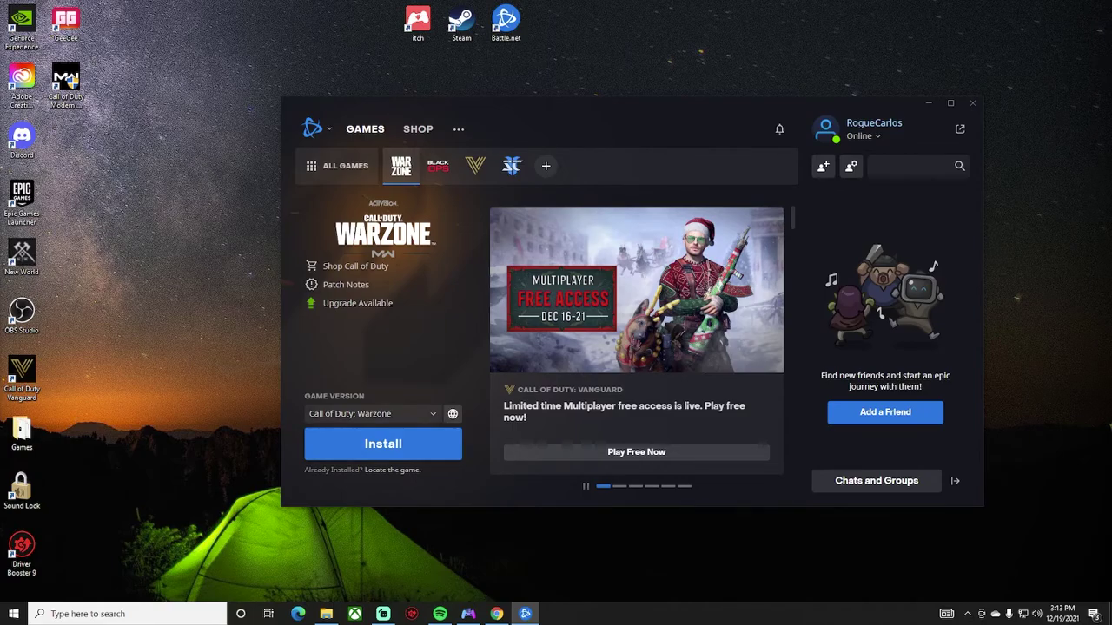
{"action": "left_click", "coordinate": [392, 470]}
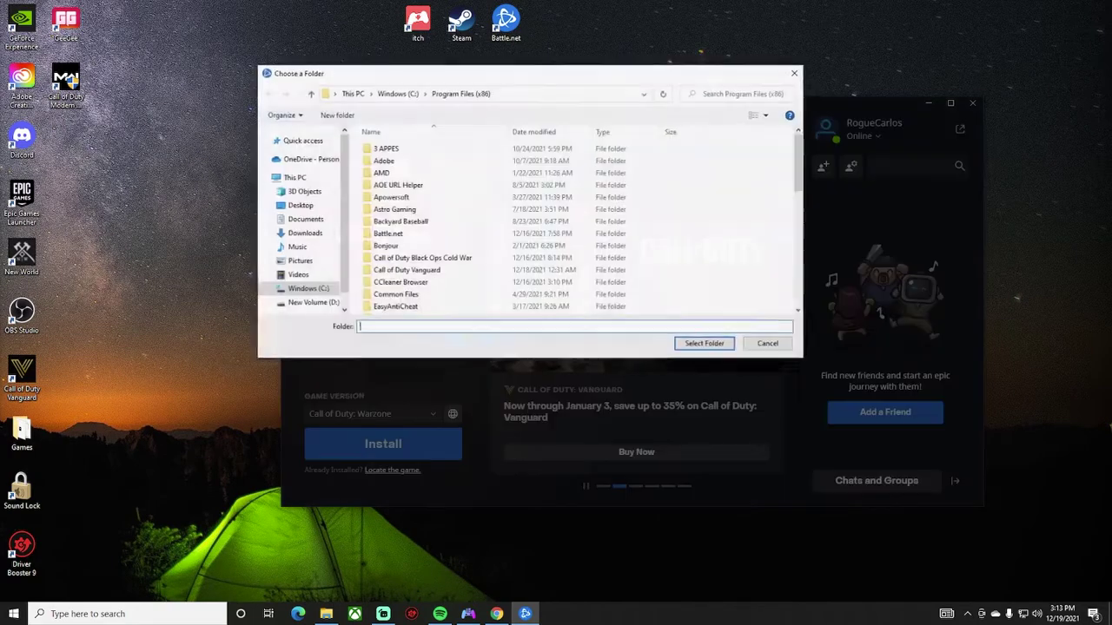
{"action": "scroll", "coordinate": [521, 270], "scroll_direction": "down", "scroll_amount": 12}
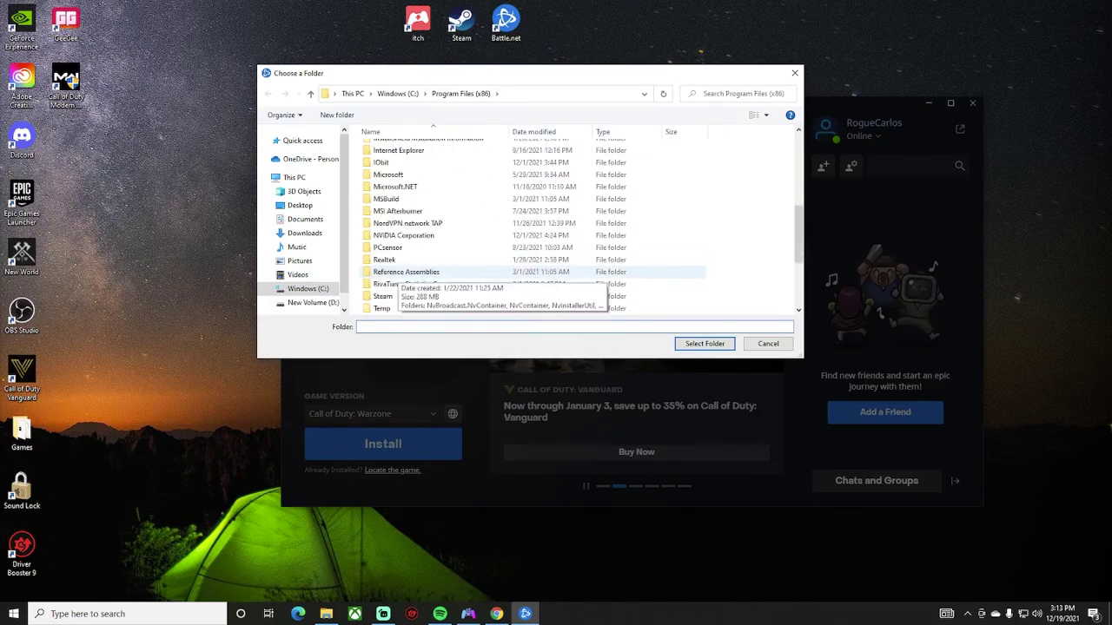
{"action": "scroll", "coordinate": [391, 276], "scroll_direction": "down", "scroll_amount": 1}
{"action": "scroll", "coordinate": [521, 226], "scroll_direction": "up", "scroll_amount": 13}
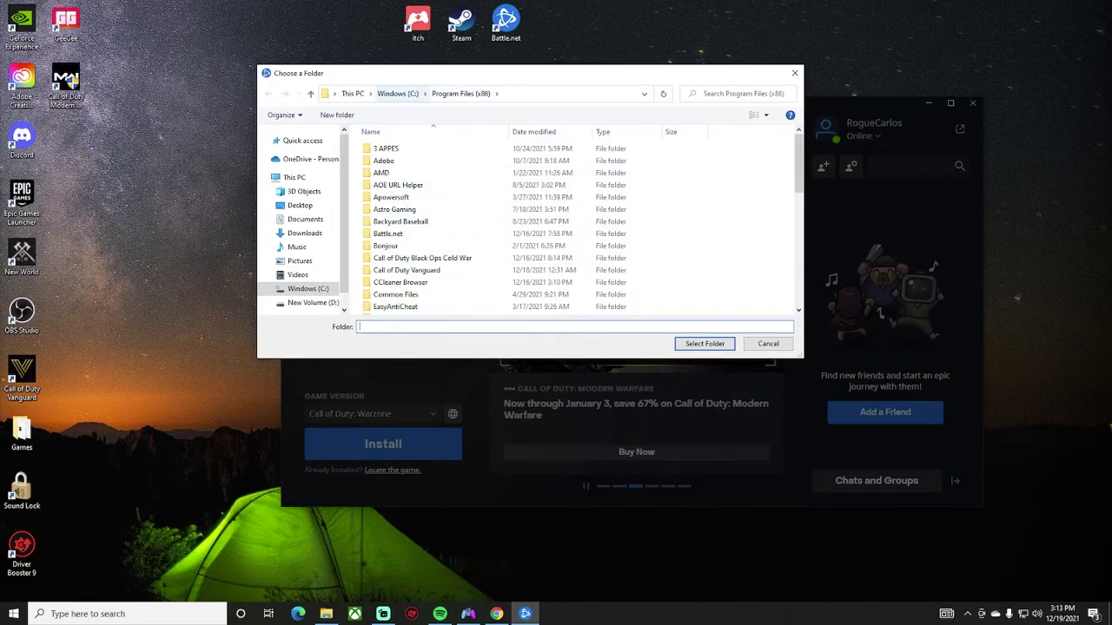
{"action": "left_click", "coordinate": [397, 93]}
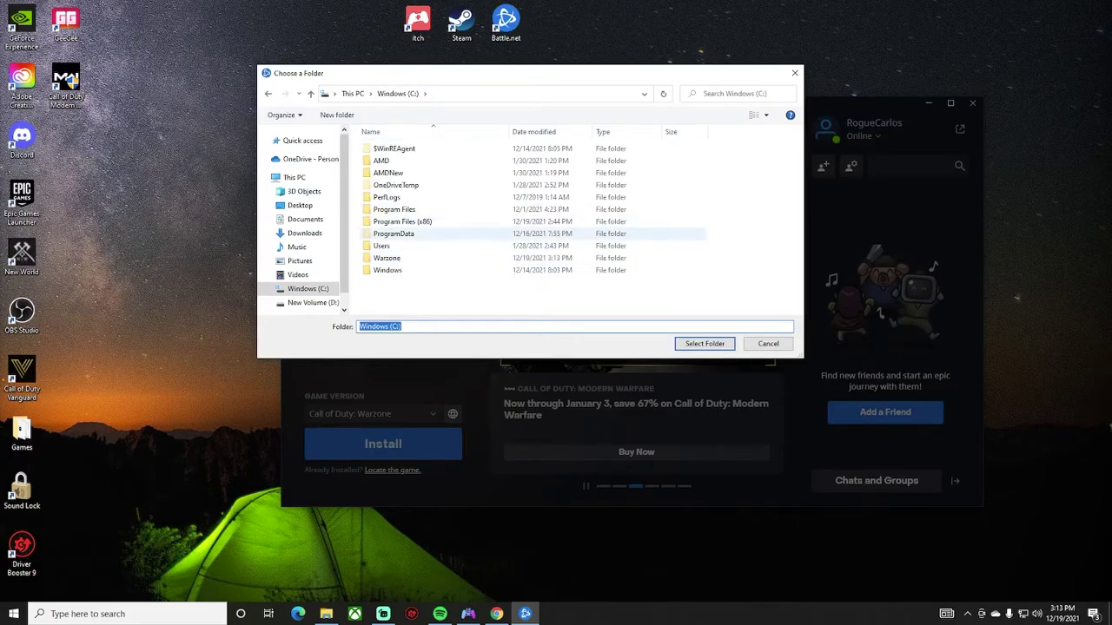
{"action": "double_click", "coordinate": [387, 258]}
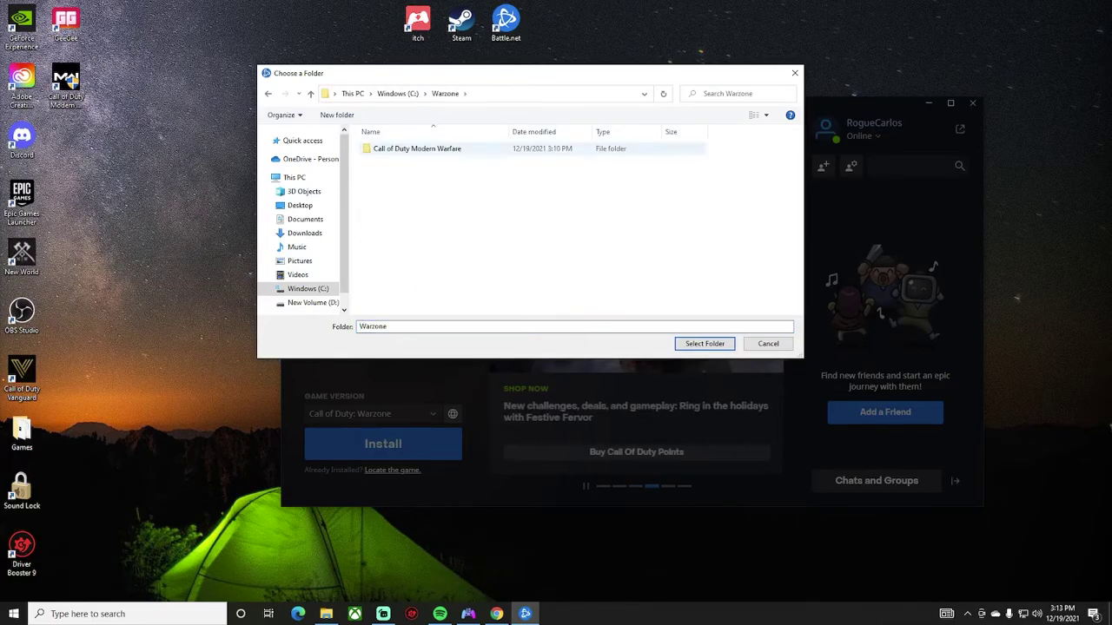
{"action": "left_click", "coordinate": [415, 149]}
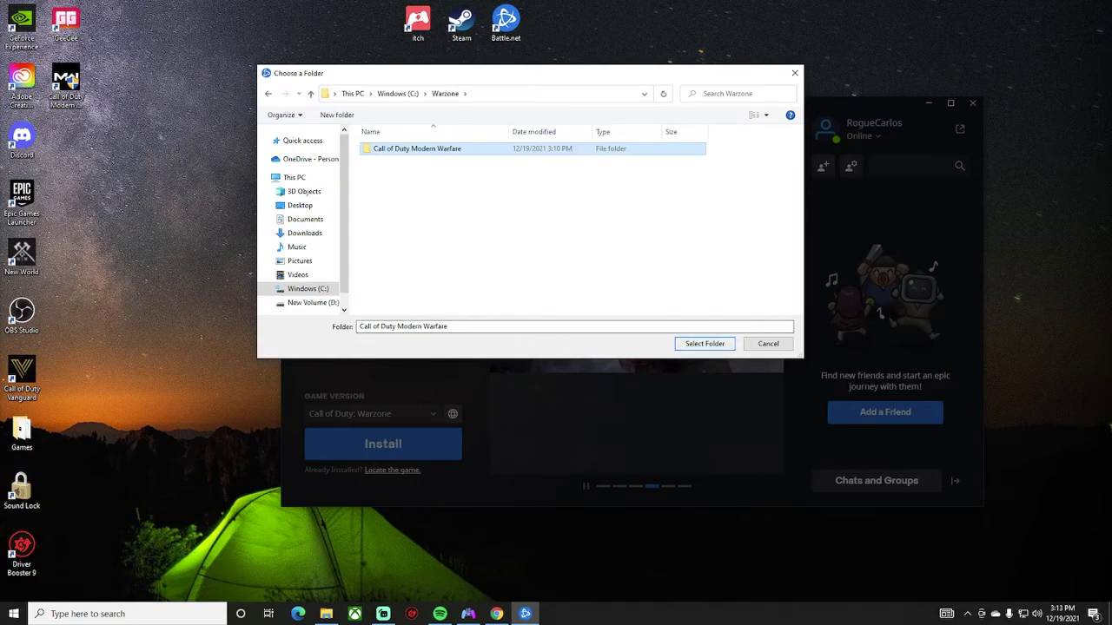
{"action": "key", "text": "Return"}
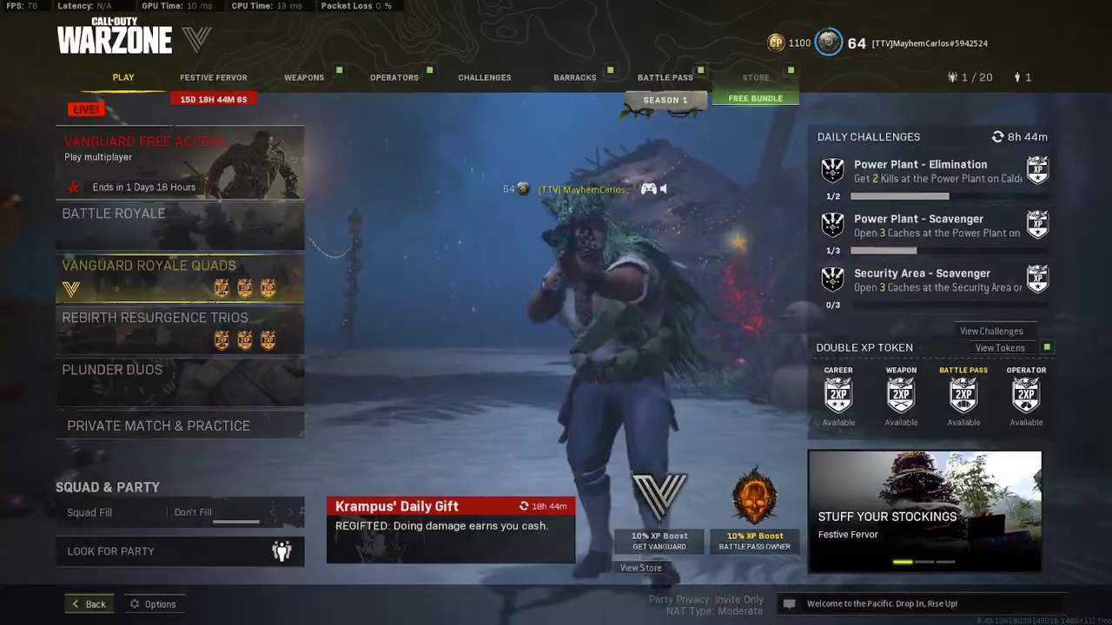
Leave the Warzone lobby for the Call of Duty title selection screen and browse the titles to Vanguard.
{"action": "key", "text": "Escape"}
{"action": "key", "text": "Right"}
{"action": "key", "text": "Left"}
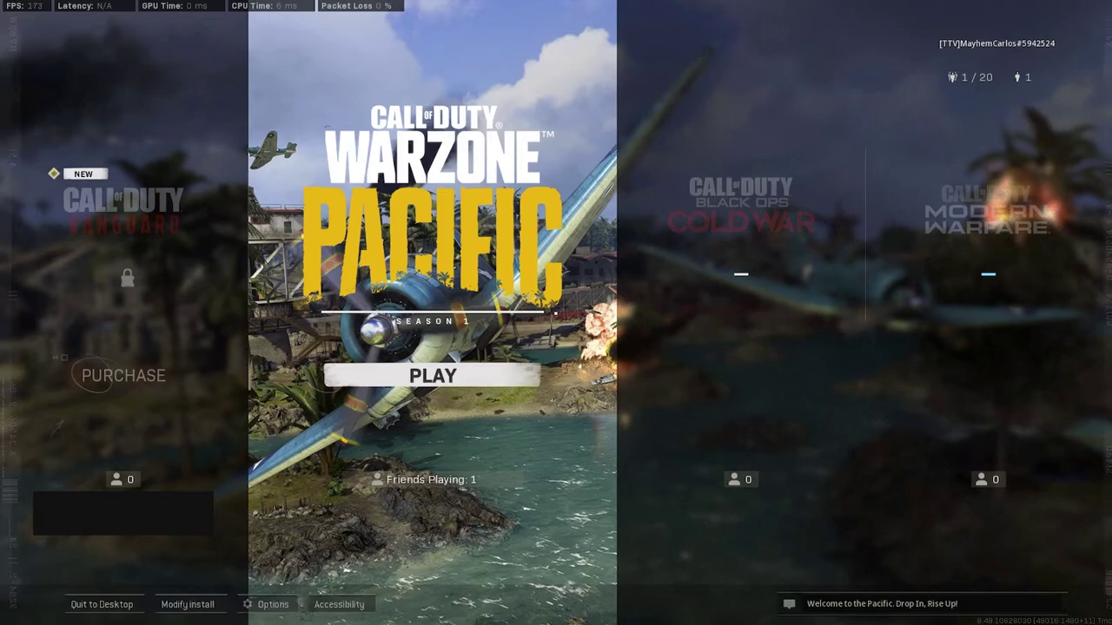
{"action": "key", "text": "Left"}
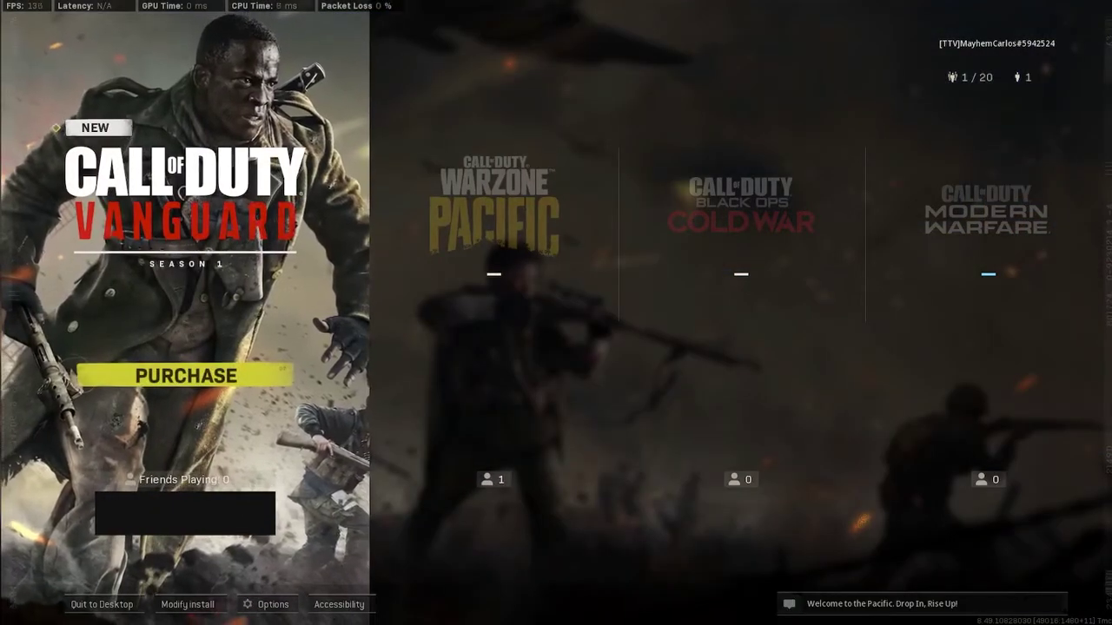